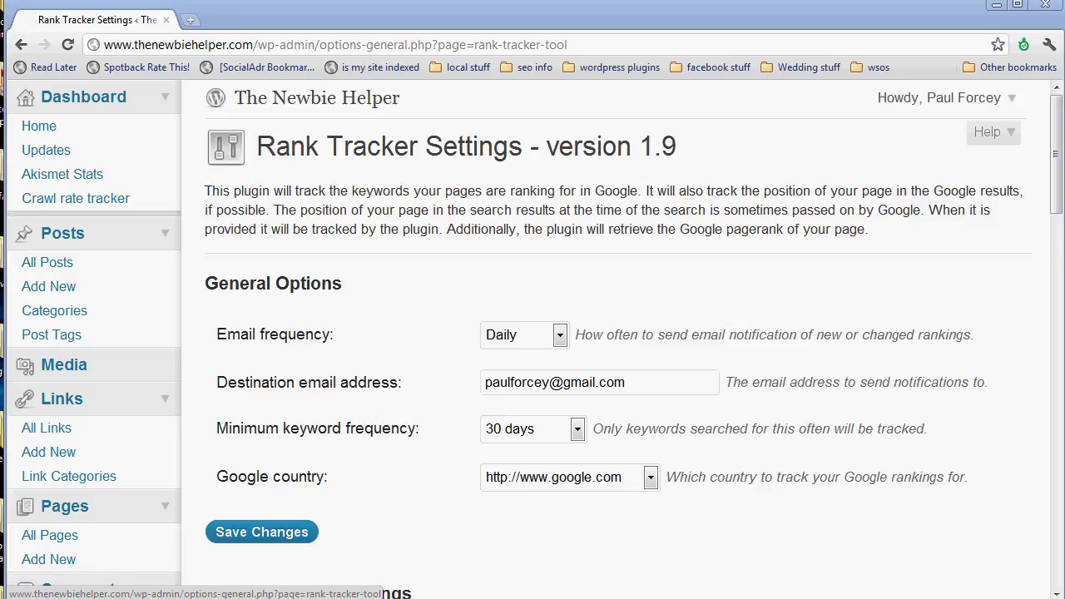
Keep the email notification frequency at Daily and highlight the destination email address
left_click(557, 337)
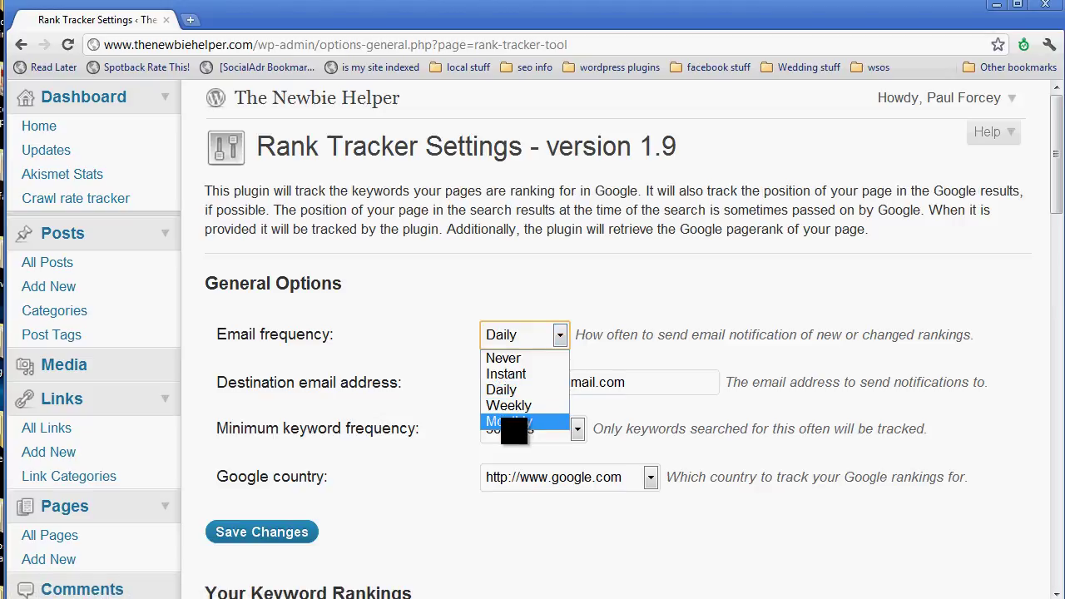
left_click(615, 309)
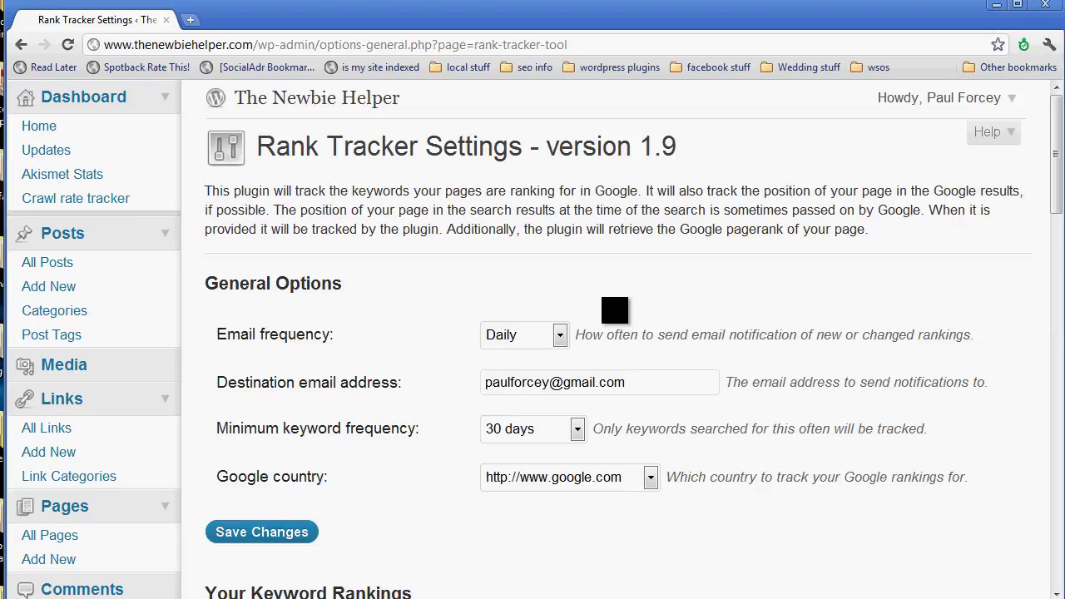
left_click_drag(653, 382, 482, 391)
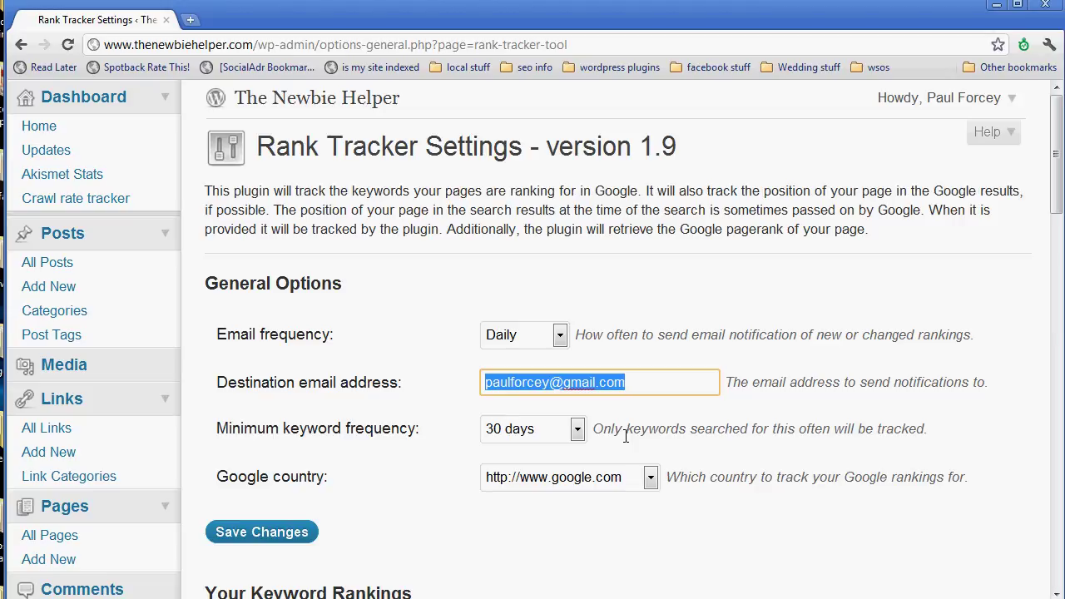
Keep minimum keyword frequency at 30 days and Google country at google.com, then scroll to Your Keyword Rankings
left_click(573, 429)
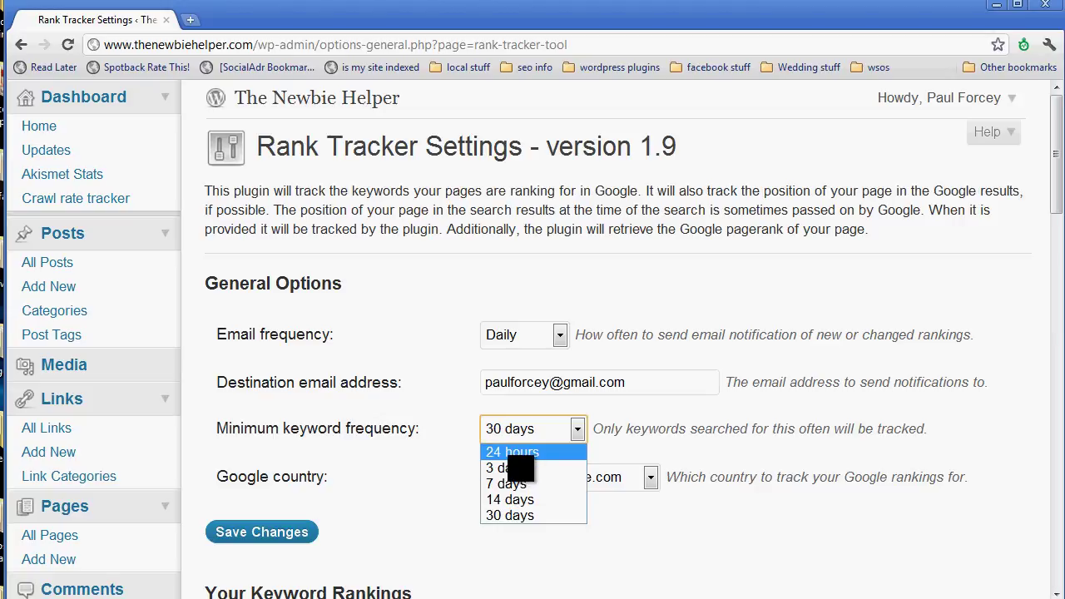
left_click(516, 518)
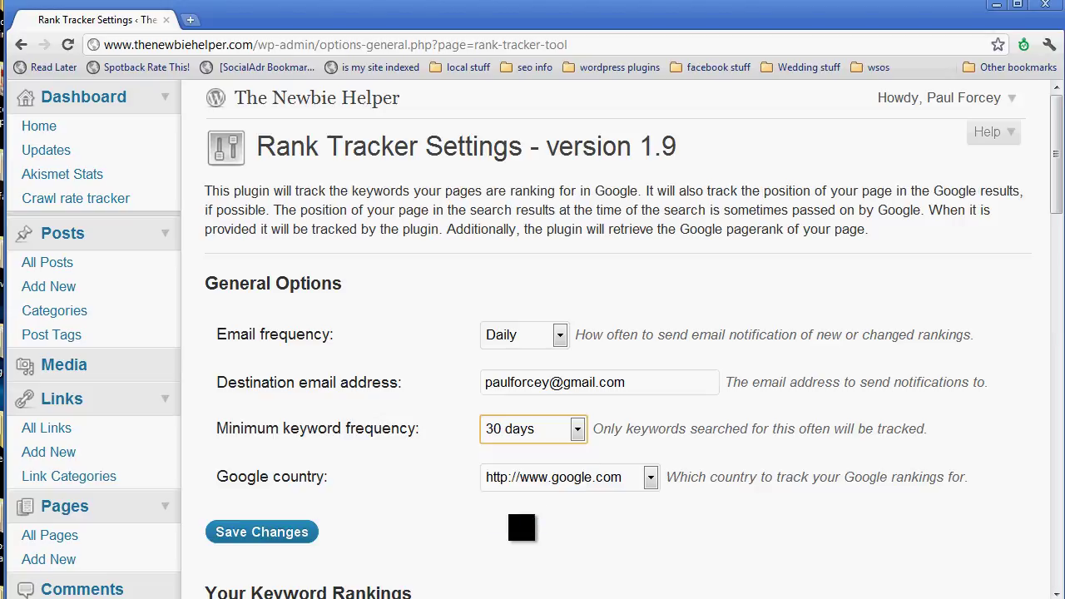
left_click(651, 479)
left_click(696, 545)
left_click_drag(1055, 125, 1051, 245)
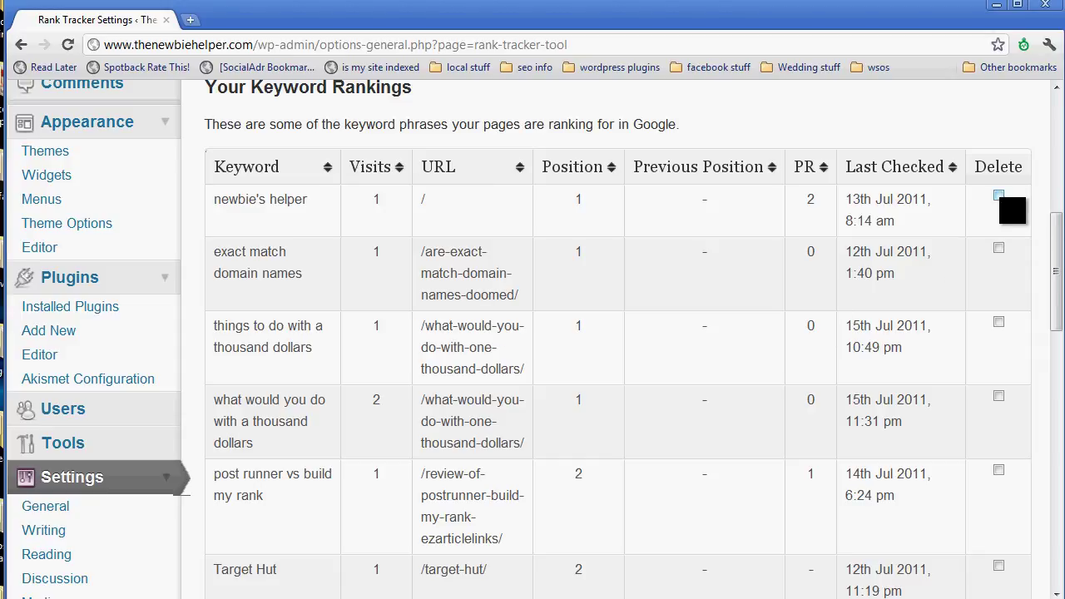
Scroll down to the last ranked keyword, the adsense page impressions entry at position 22
left_click_drag(1056, 297, 1057, 429)
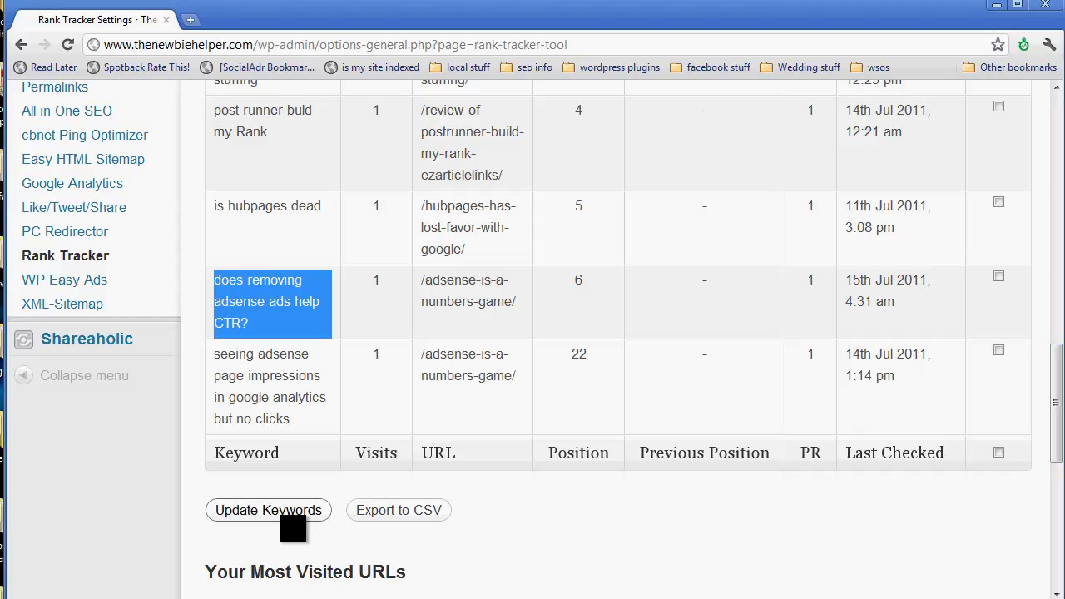
Delete the adsense page impressions keyword row and export the remaining keyword rankings to CSV
left_click(998, 351)
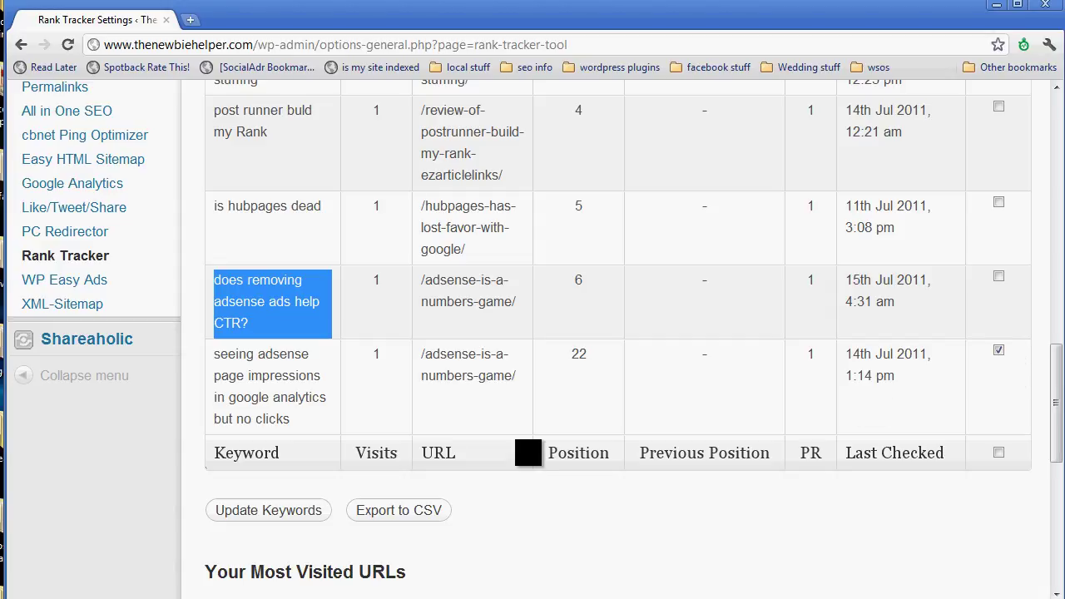
left_click(274, 512)
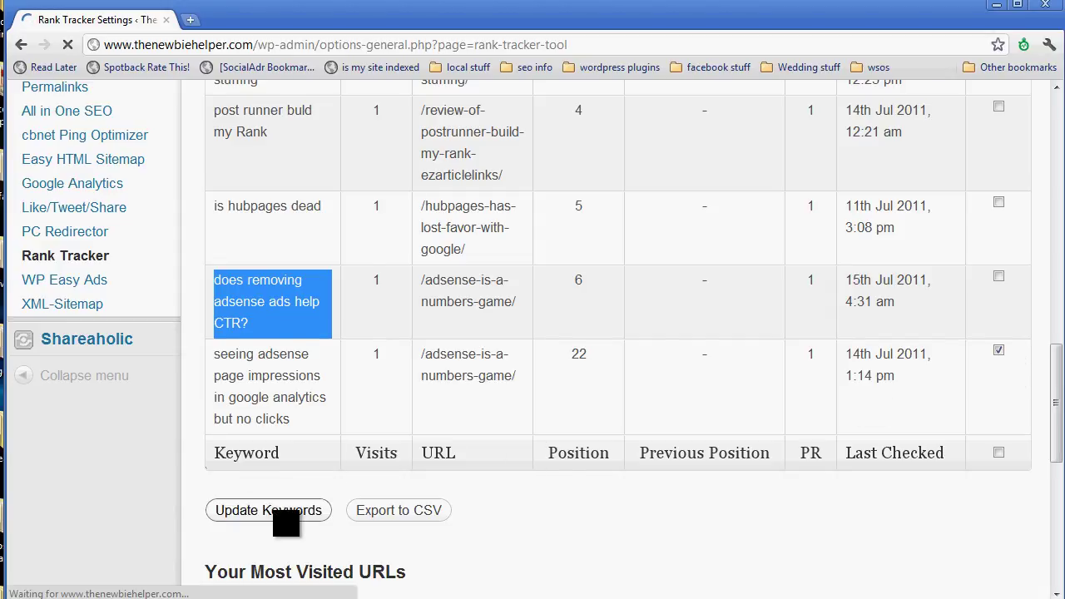
mouse_move(1055, 198)
left_mouse_down()
mouse_move(1057, 450)
mouse_move(1057, 432)
left_mouse_up()
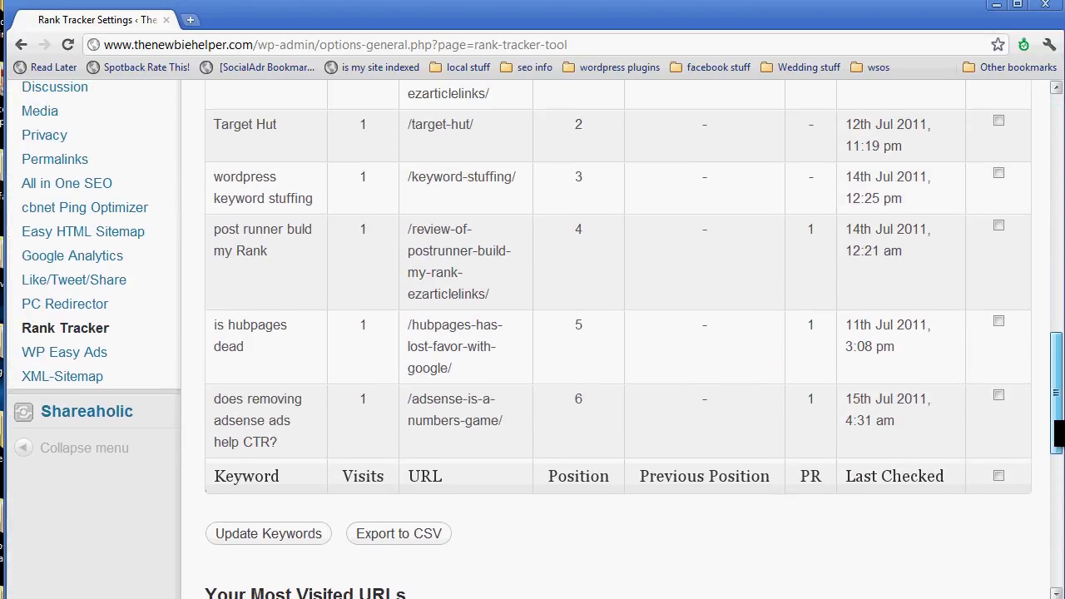
left_click(412, 536)
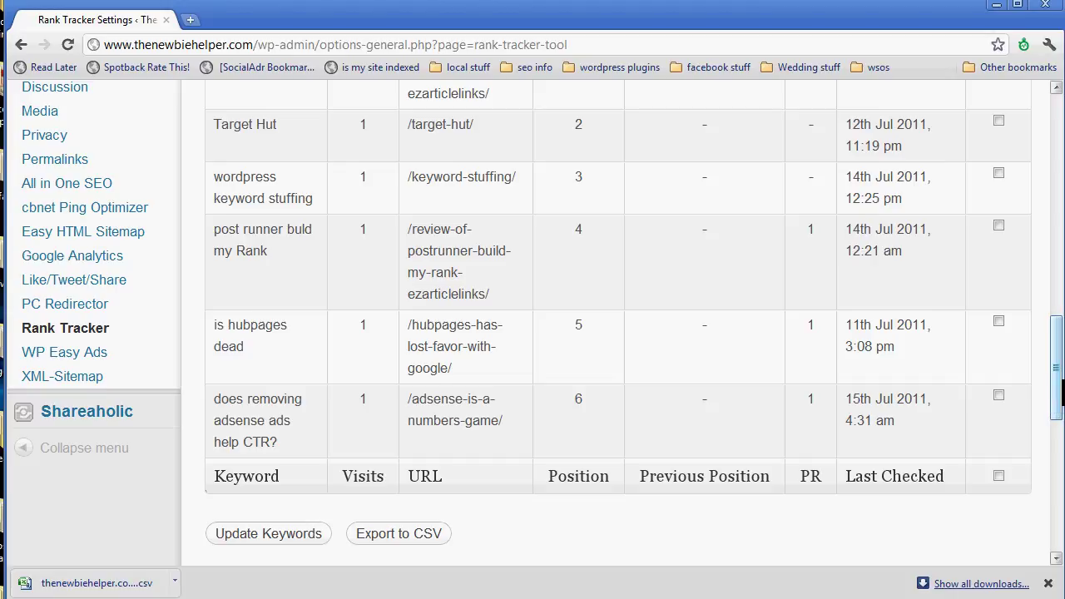
left_click_drag(1057, 385, 1058, 483)
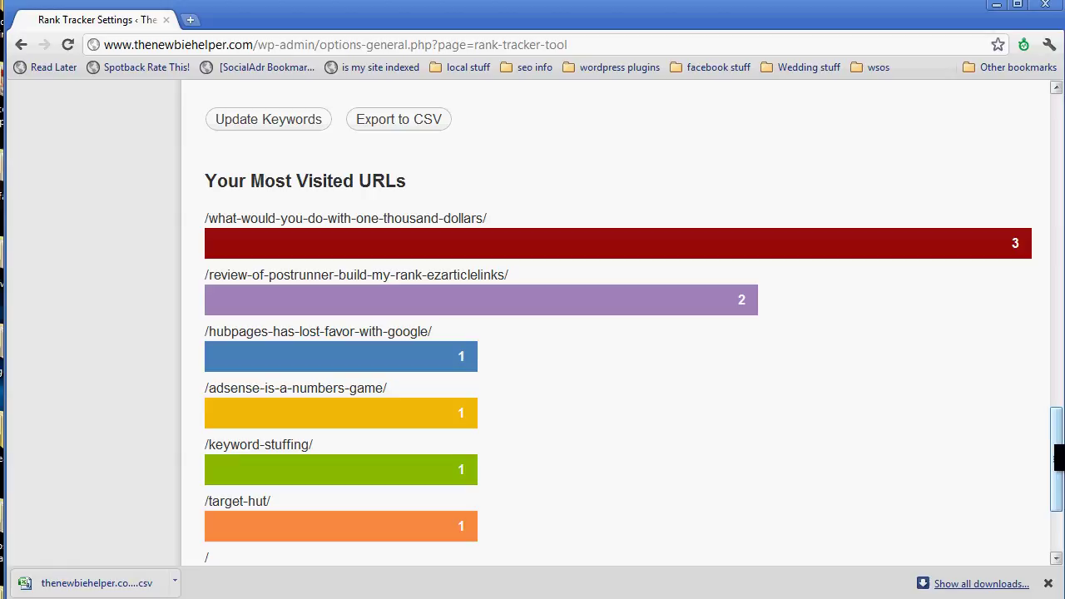
mouse_move(1058, 464)
left_mouse_down()
mouse_move(1058, 499)
mouse_move(1058, 445)
left_mouse_up()
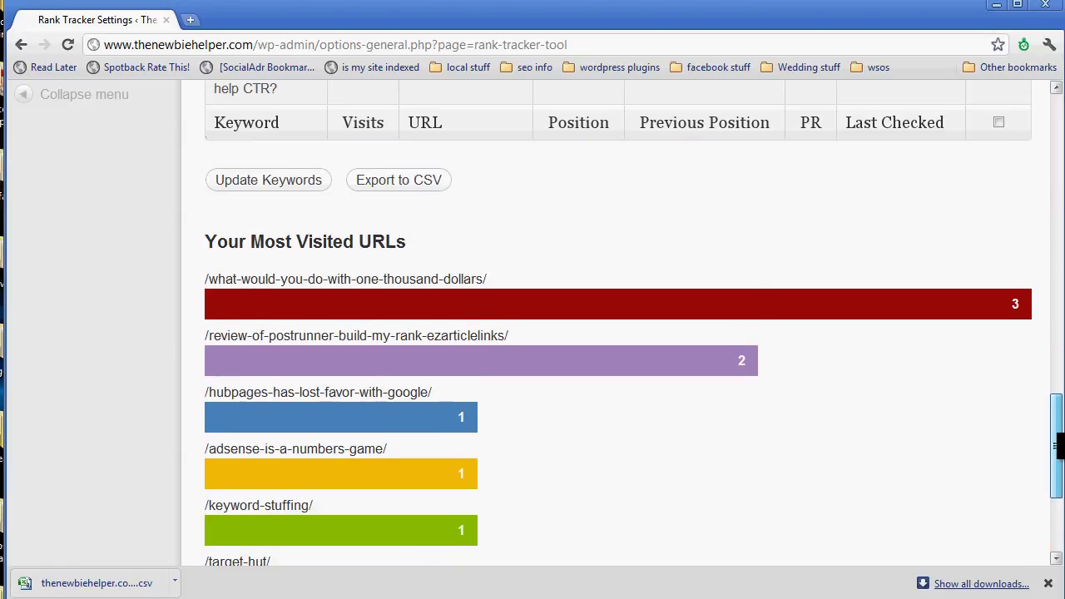
left_click_drag(1058, 445, 1058, 446)
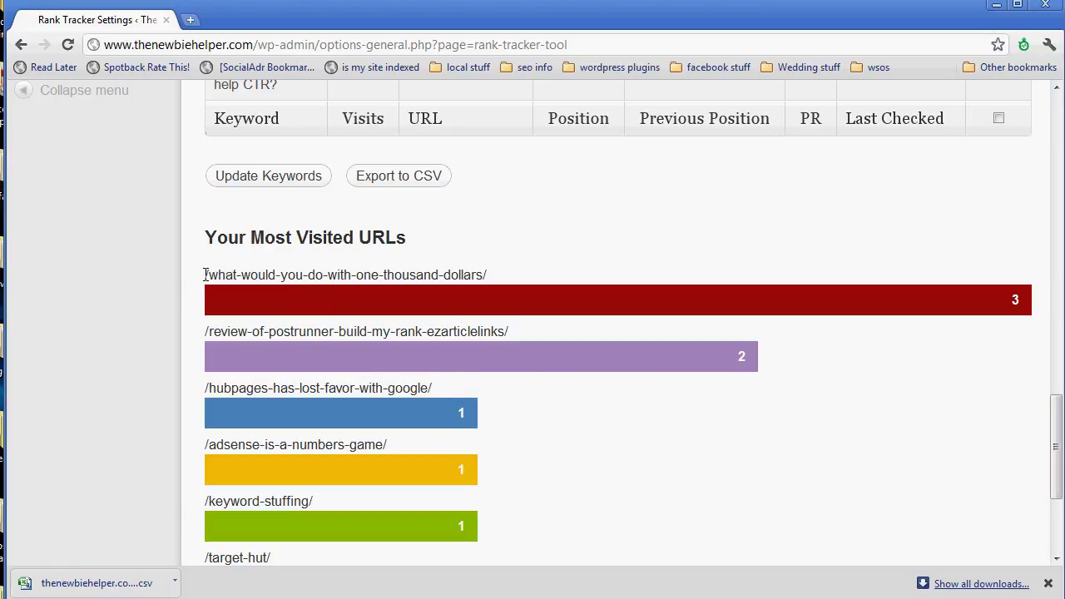
left_click_drag(205, 274, 586, 315)
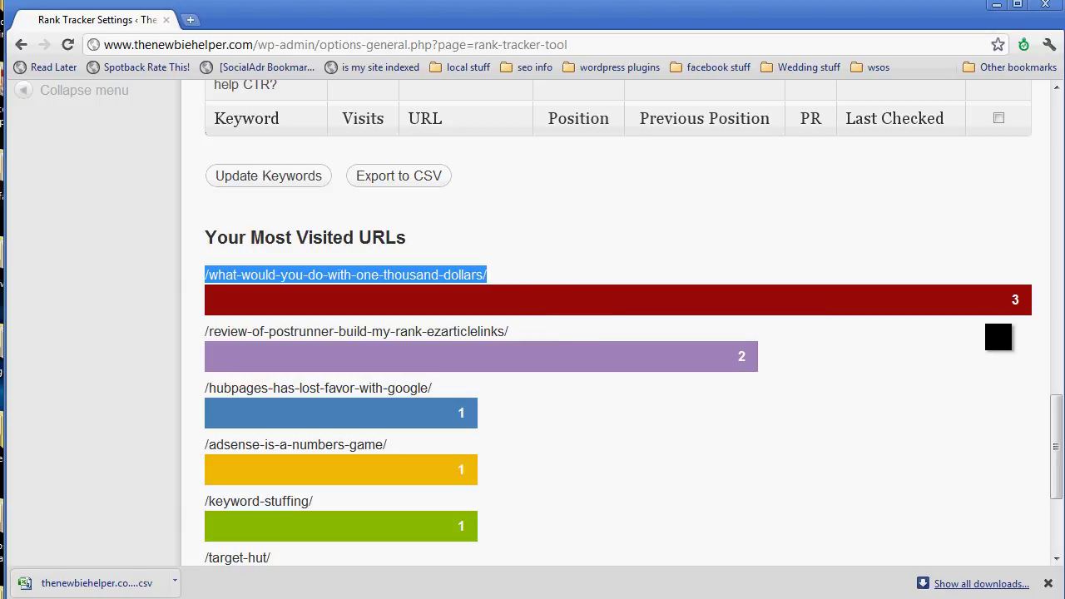
mouse_move(1054, 472)
left_mouse_down()
mouse_move(1054, 376)
mouse_move(1053, 452)
left_mouse_up()
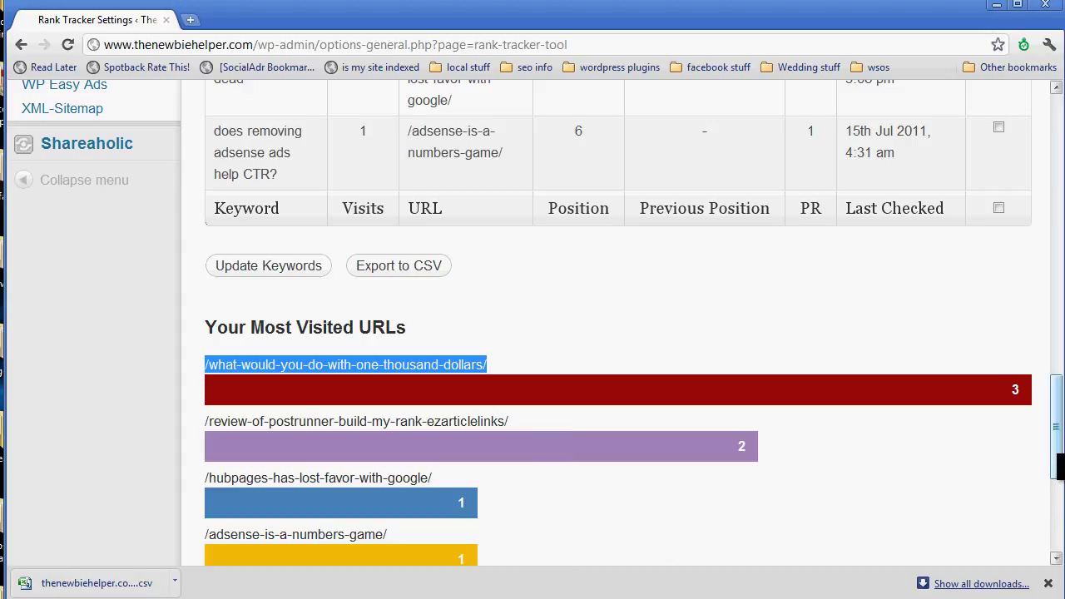
left_click_drag(1058, 466, 1058, 462)
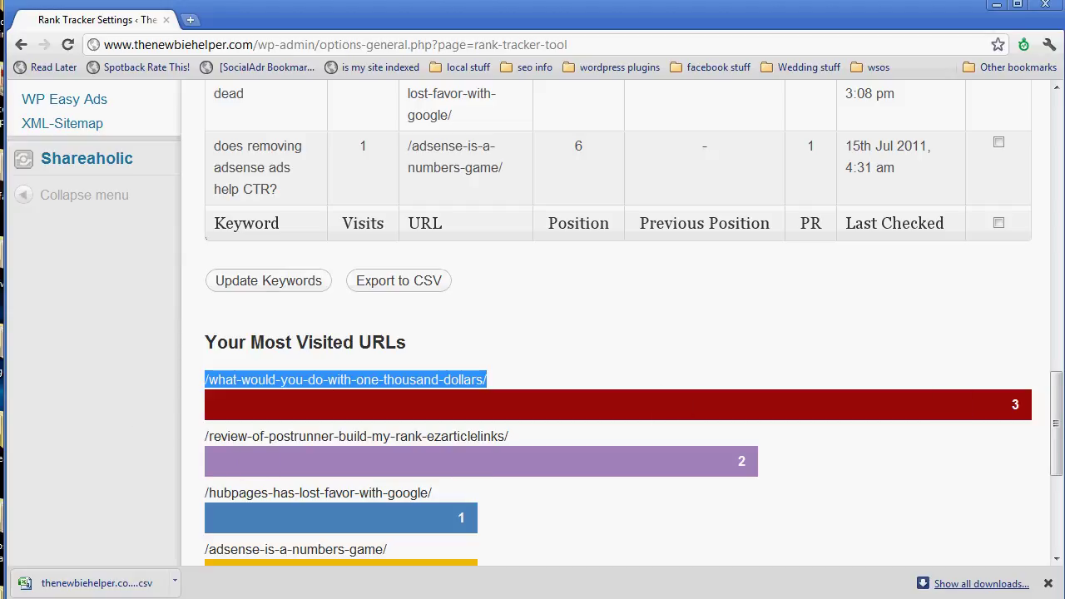
left_click_drag(1058, 445, 1058, 335)
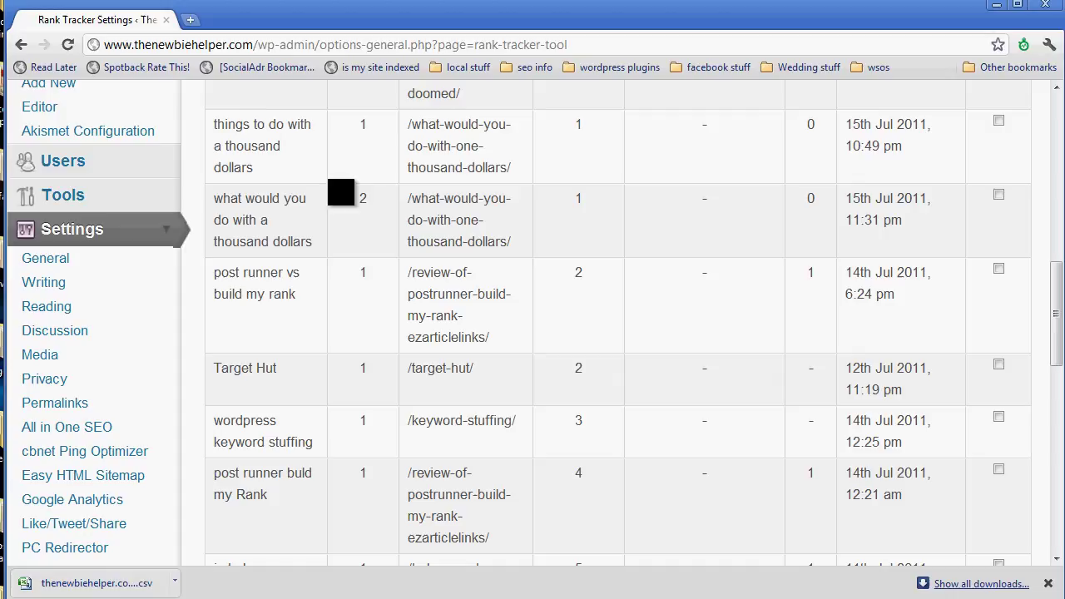
left_click_drag(1055, 346, 1050, 302)
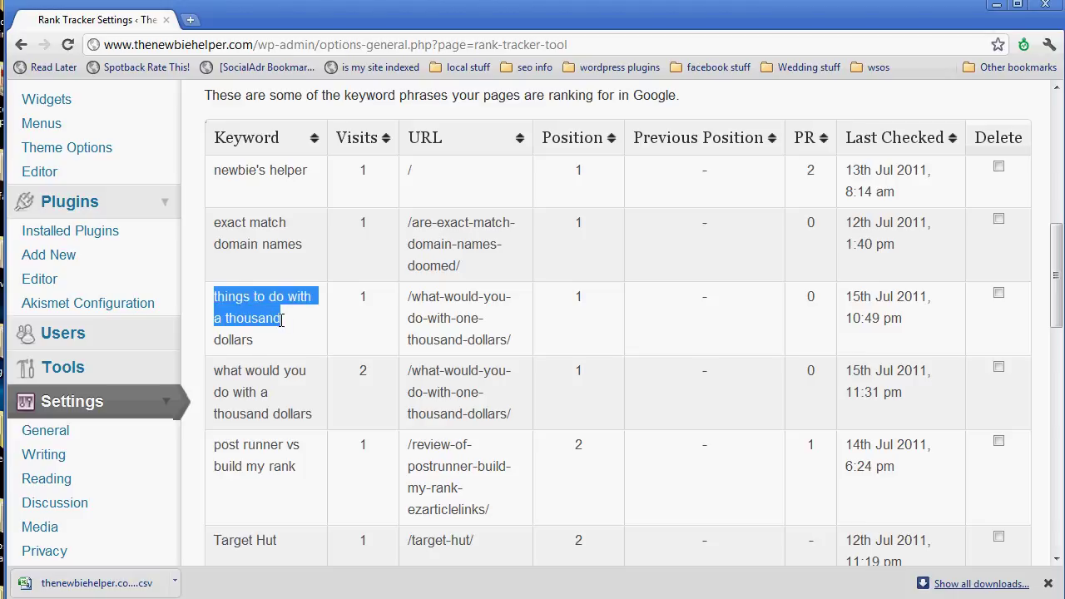
left_click_drag(214, 296, 254, 340)
left_click_drag(213, 372, 314, 414)
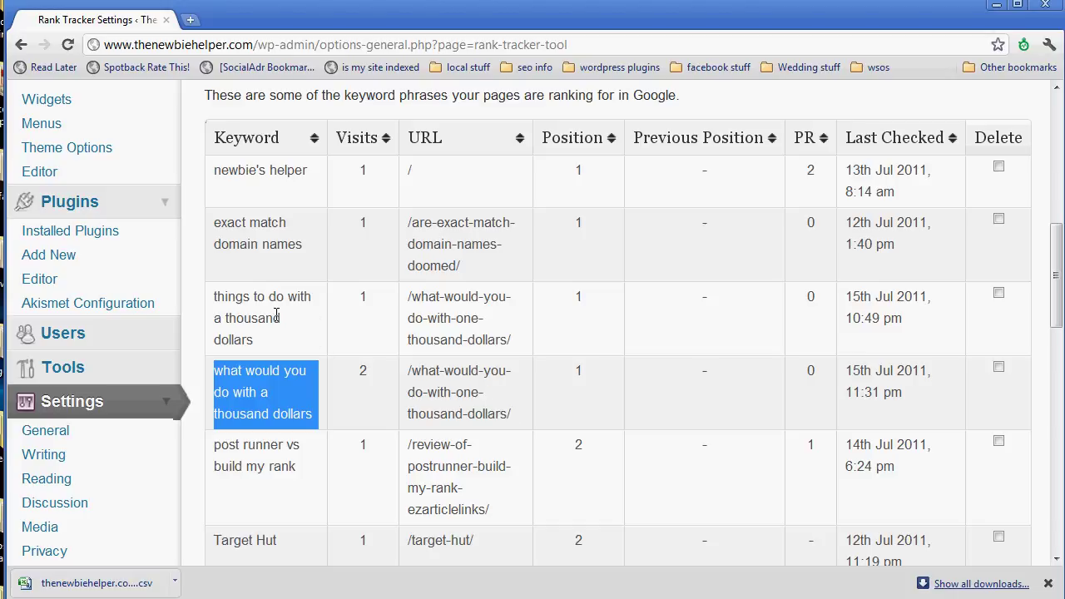
mouse_move(408, 297)
left_mouse_down()
mouse_move(479, 310)
mouse_move(507, 341)
left_mouse_up()
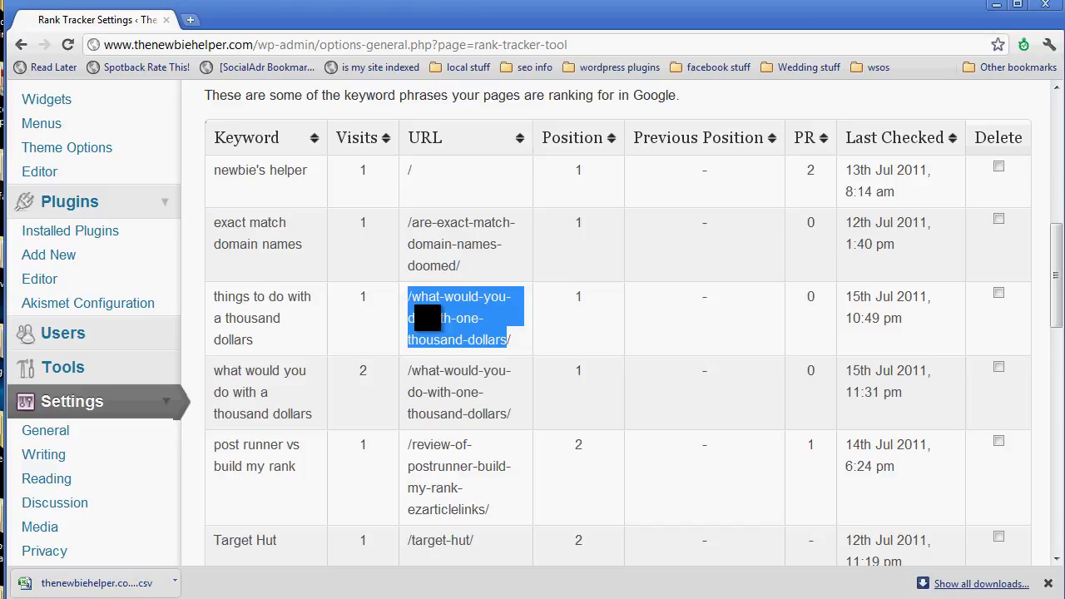
left_click(215, 297)
left_click_drag(214, 296, 260, 339)
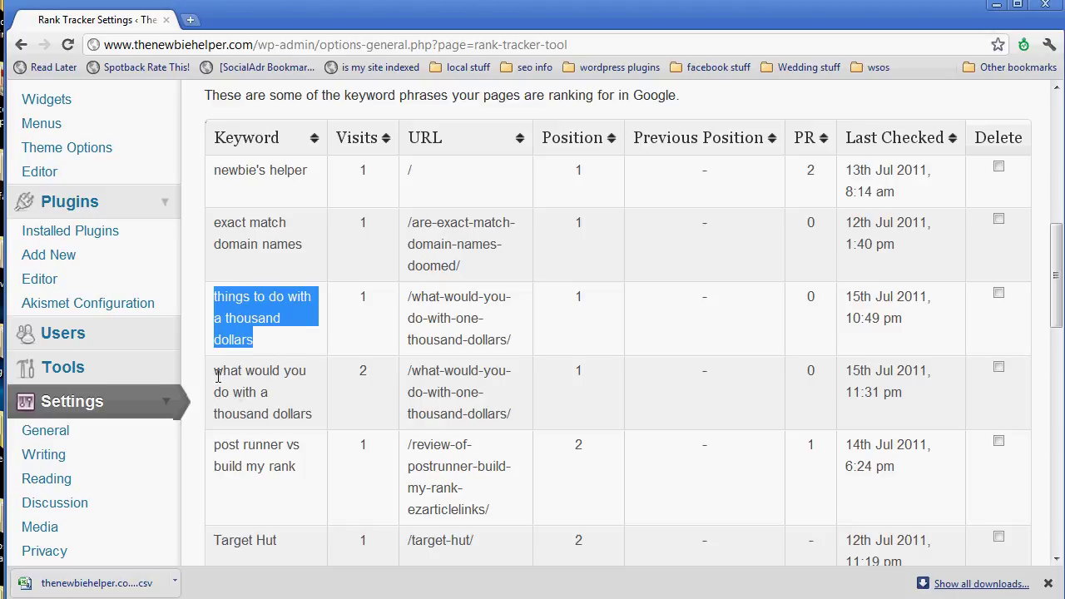
left_click_drag(215, 371, 242, 373)
left_click_drag(301, 408, 320, 415)
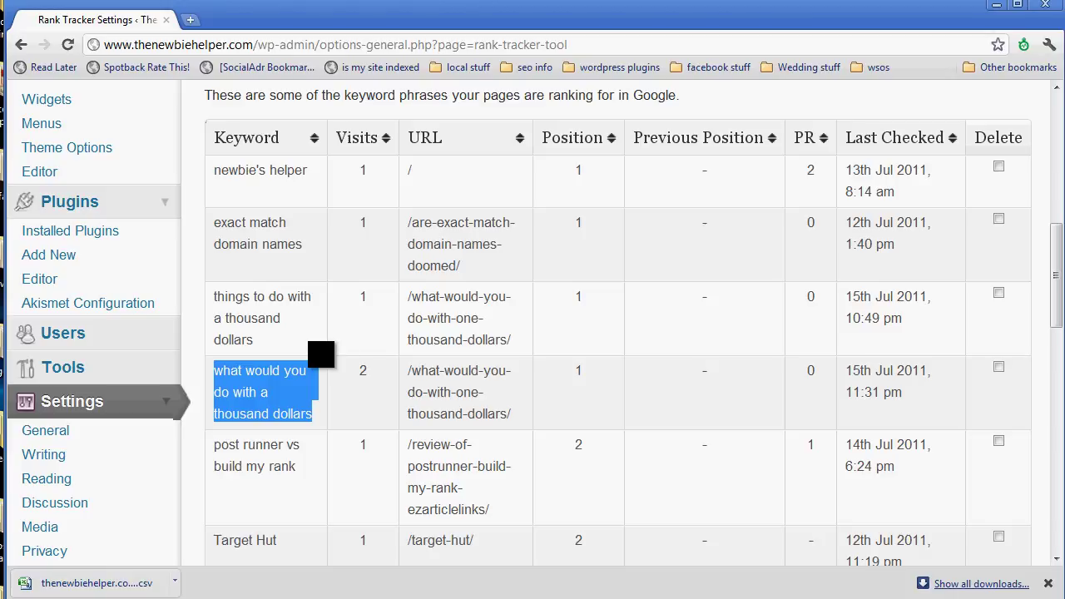
scroll(943, 234, "up", 10)
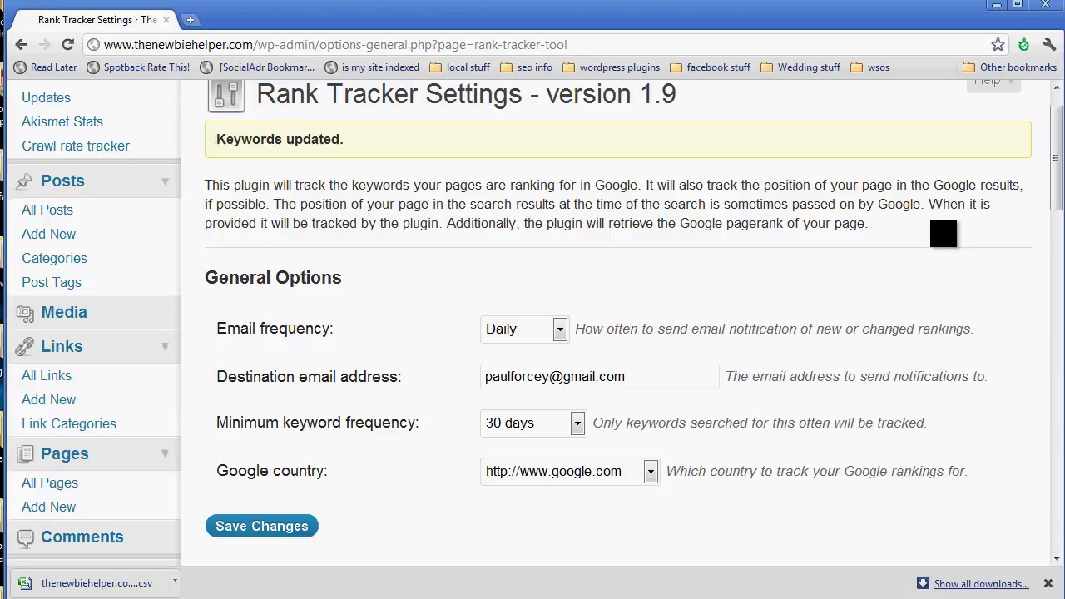